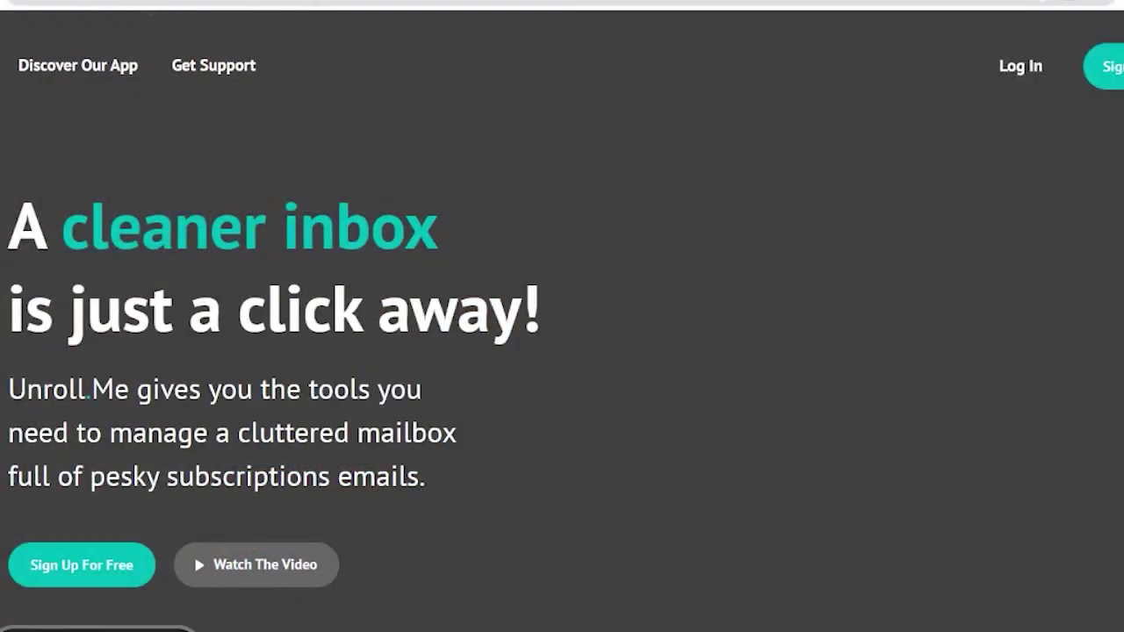
Go to unroll.me and start a free sign-up with Google.
{"action": "scroll", "coordinate": [562, 317], "scroll_direction": "down", "scroll_amount": 4}
{"action": "scroll", "coordinate": [562, 316], "scroll_direction": "down", "scroll_amount": 10}
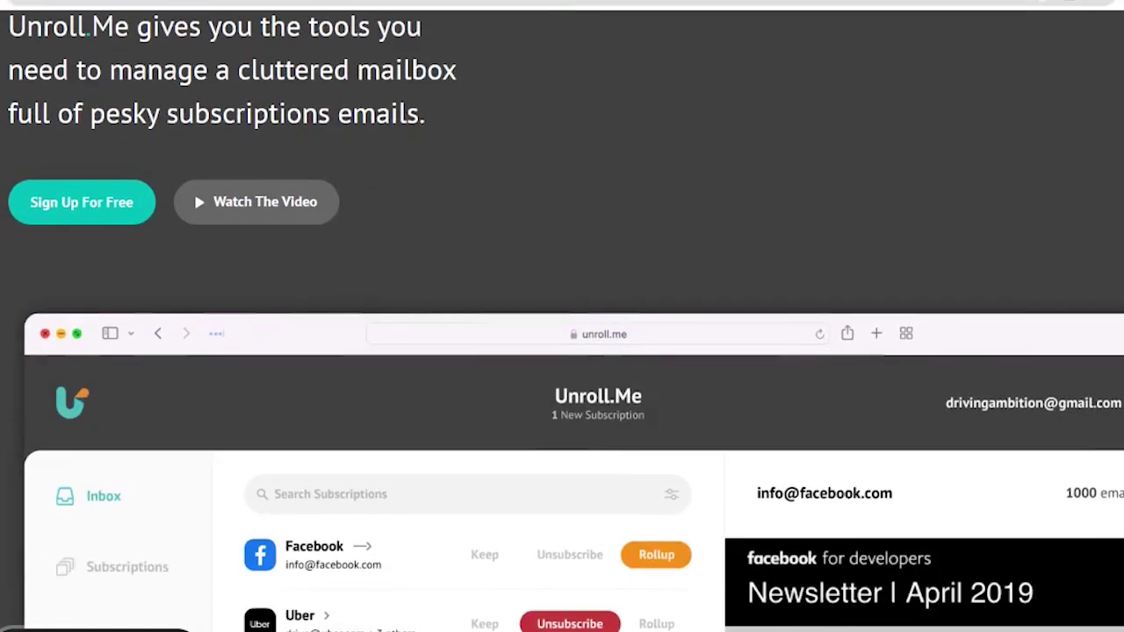
{"action": "scroll", "coordinate": [562, 316], "scroll_direction": "down", "scroll_amount": 8}
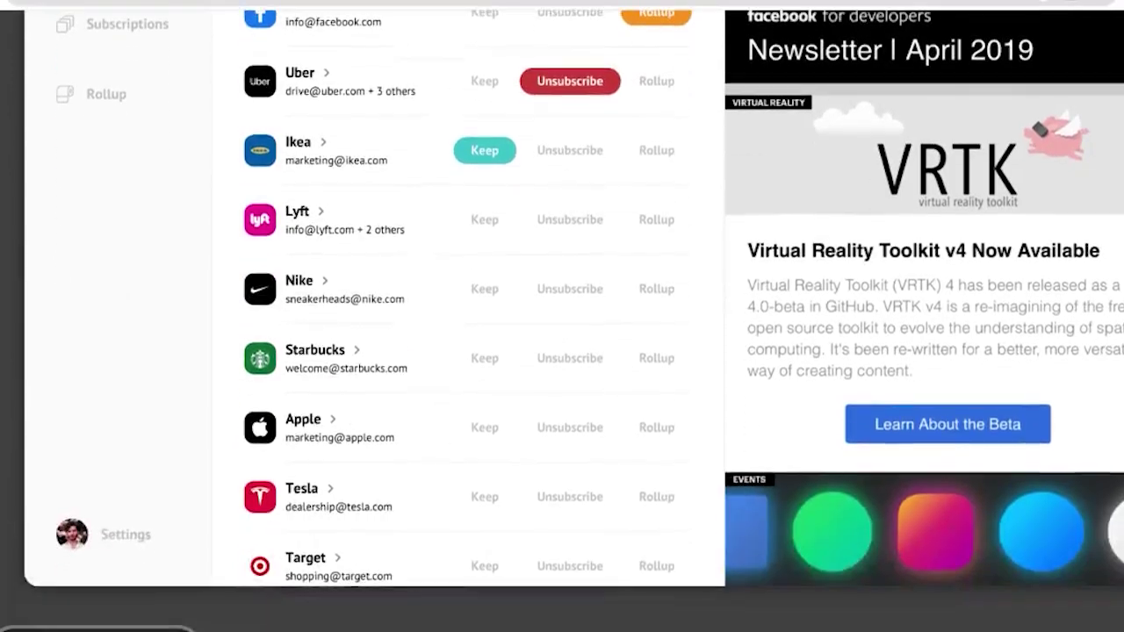
{"action": "scroll", "coordinate": [562, 316], "scroll_direction": "down", "scroll_amount": 20}
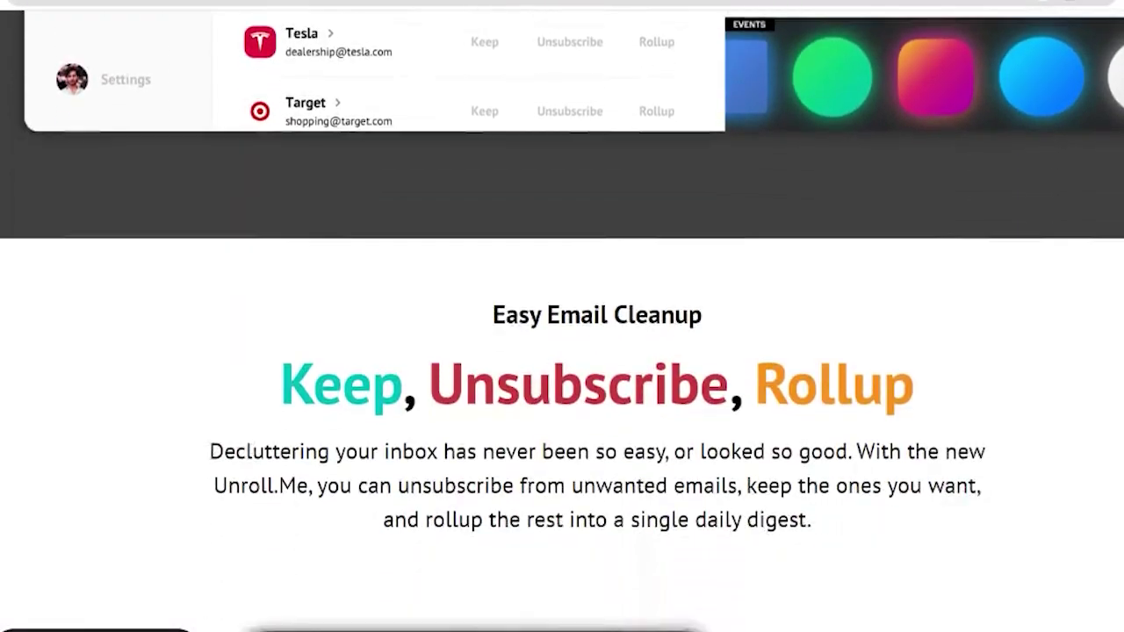
{"action": "scroll", "coordinate": [562, 316], "scroll_direction": "down", "scroll_amount": 5}
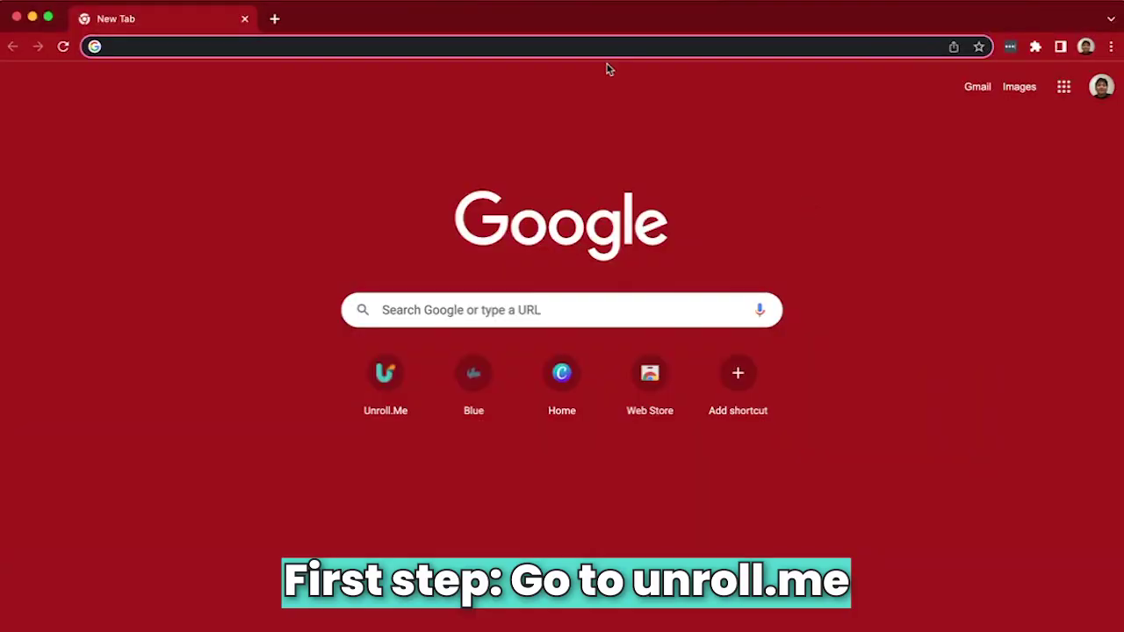
{"action": "type", "text": "unroll.me"}
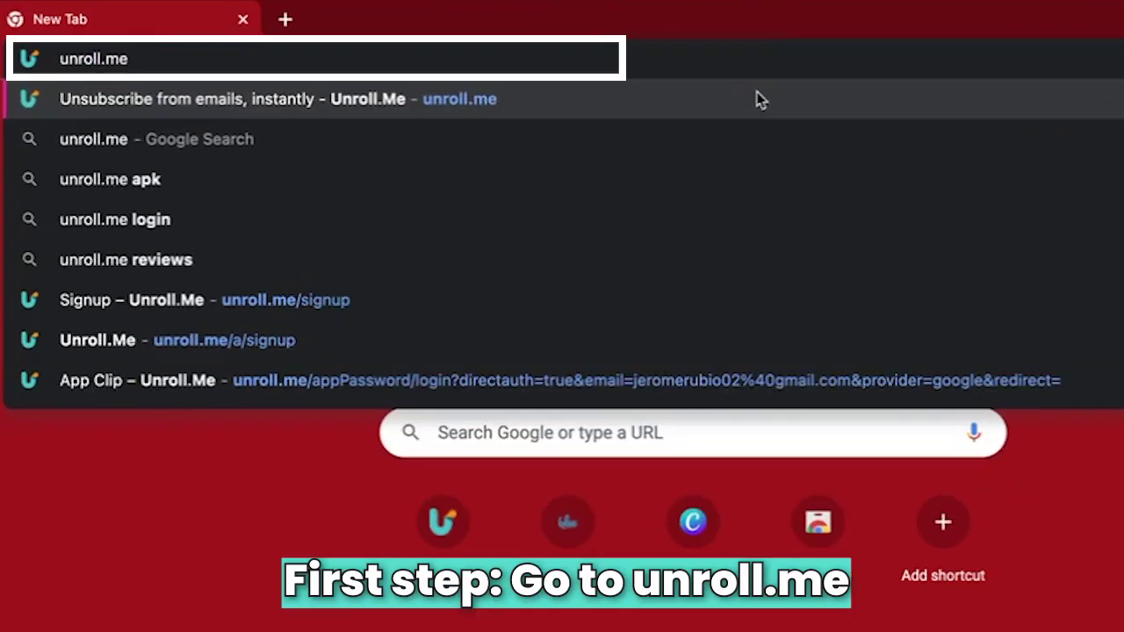
{"action": "key", "text": "Return"}
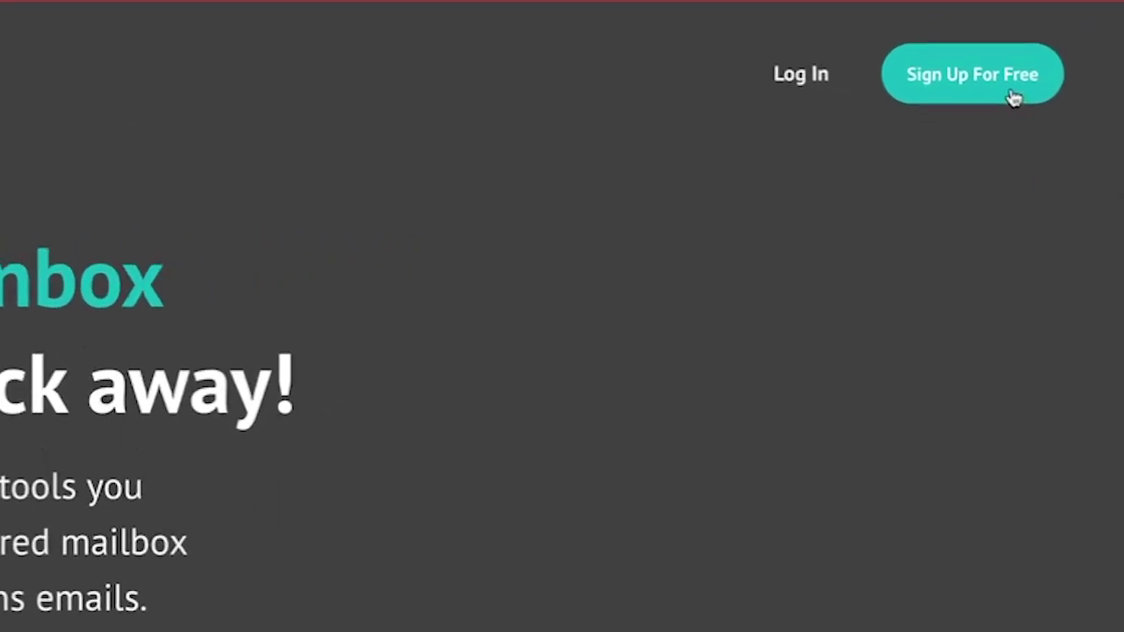
{"action": "left_click", "coordinate": [997, 93]}
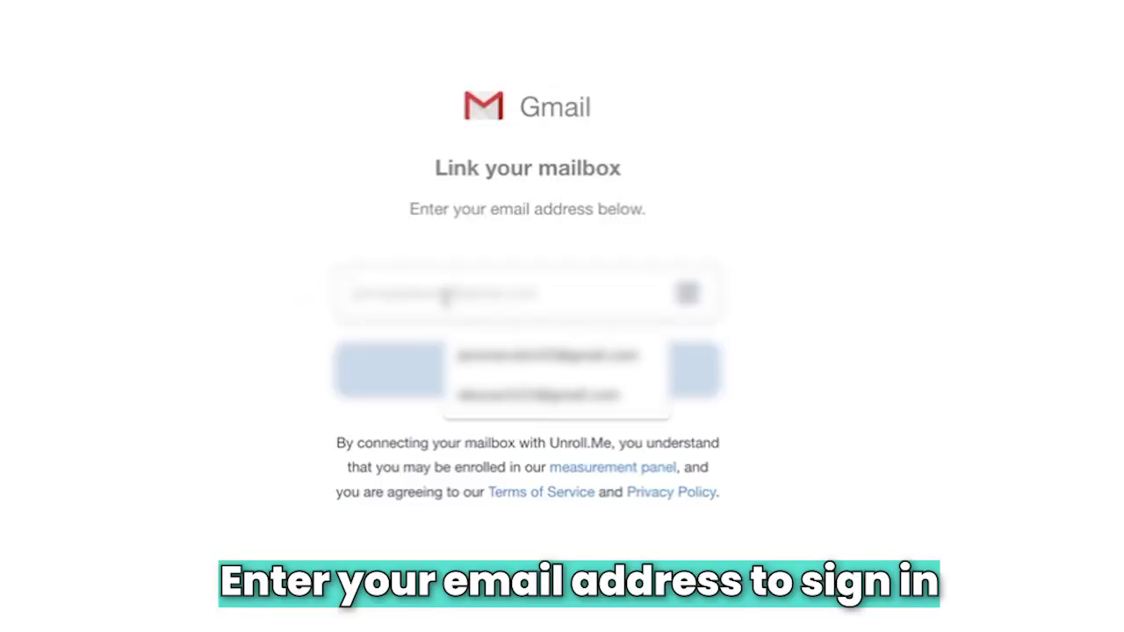
Enter the Gmail account's email address in the Link your mailbox form and continue.
{"action": "left_click", "coordinate": [446, 298]}
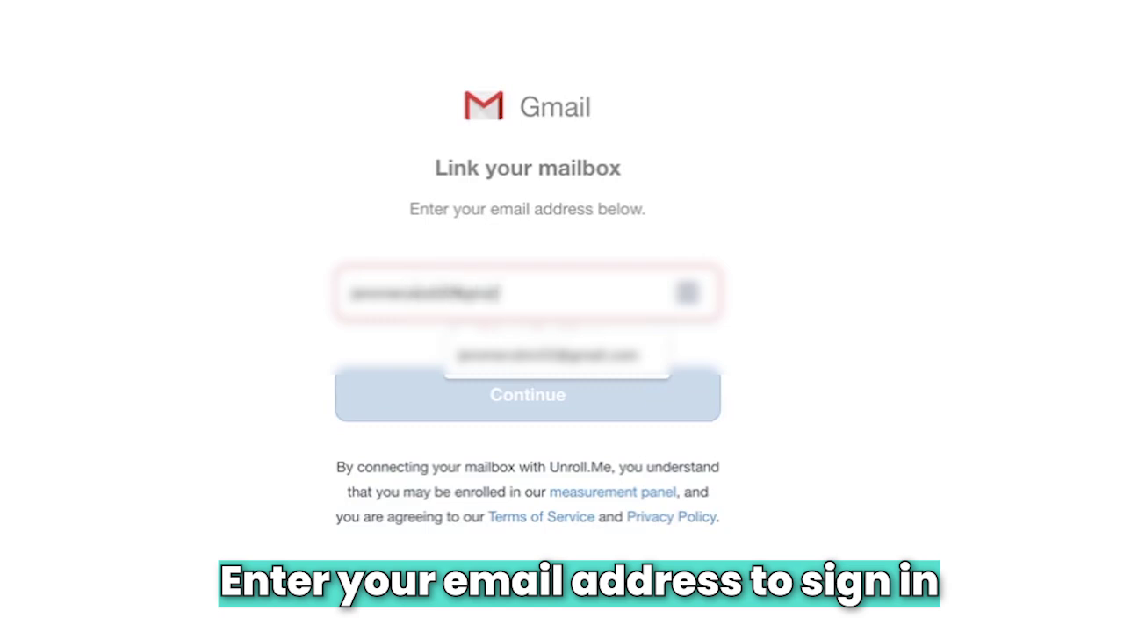
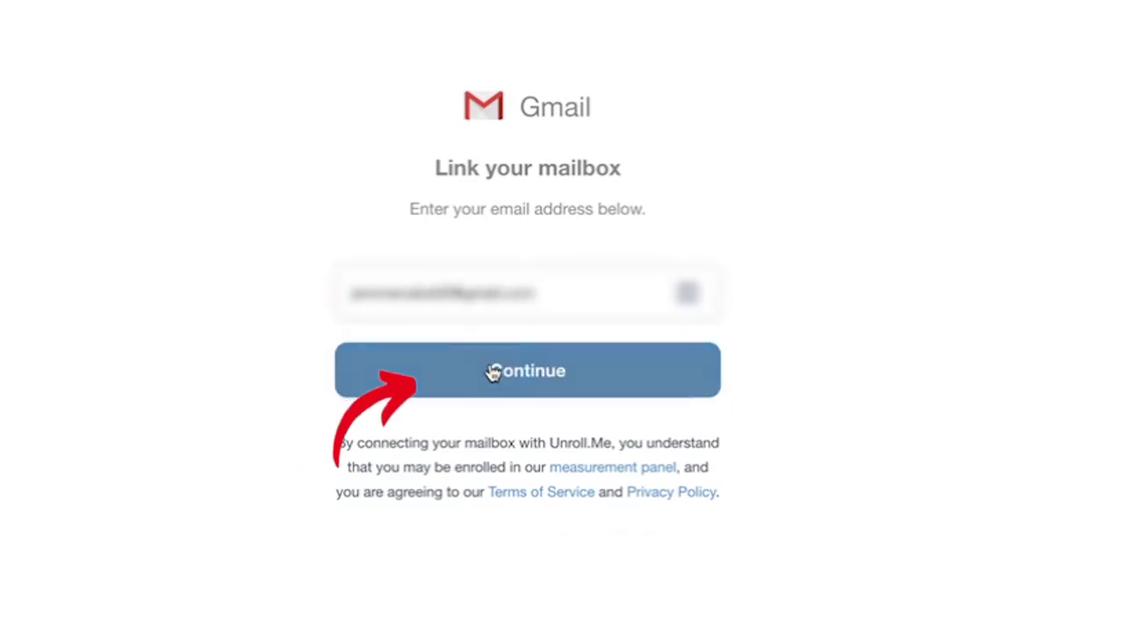
{"action": "left_click", "coordinate": [493, 373]}
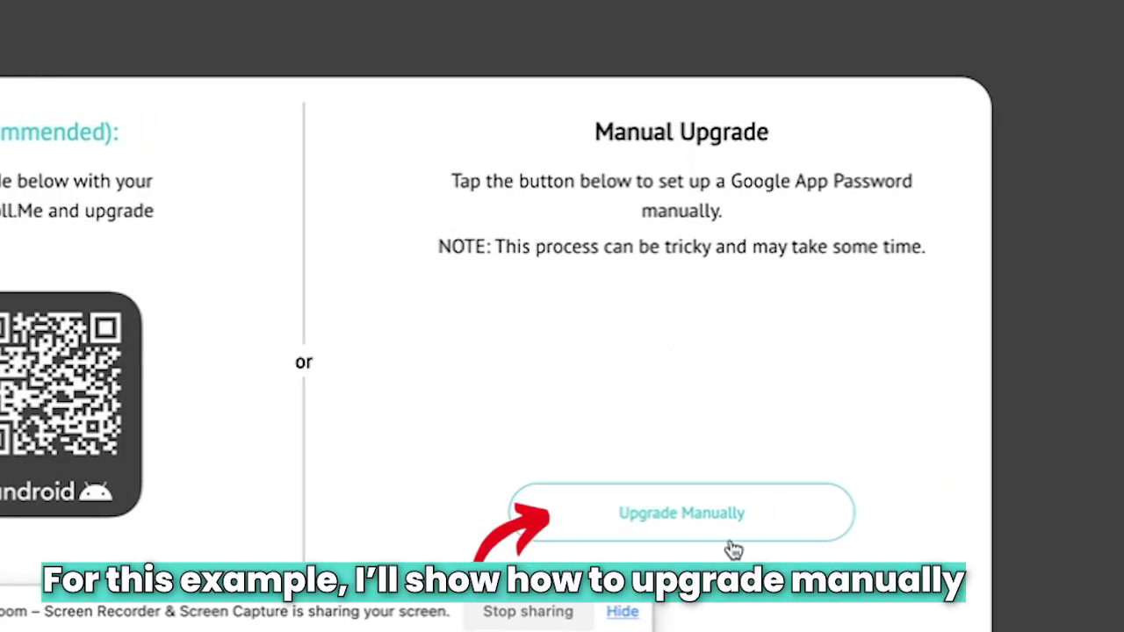
Choose Upgrade Manually with a Google App Password and start enabling 2-Step Verification.
{"action": "left_click", "coordinate": [640, 527]}
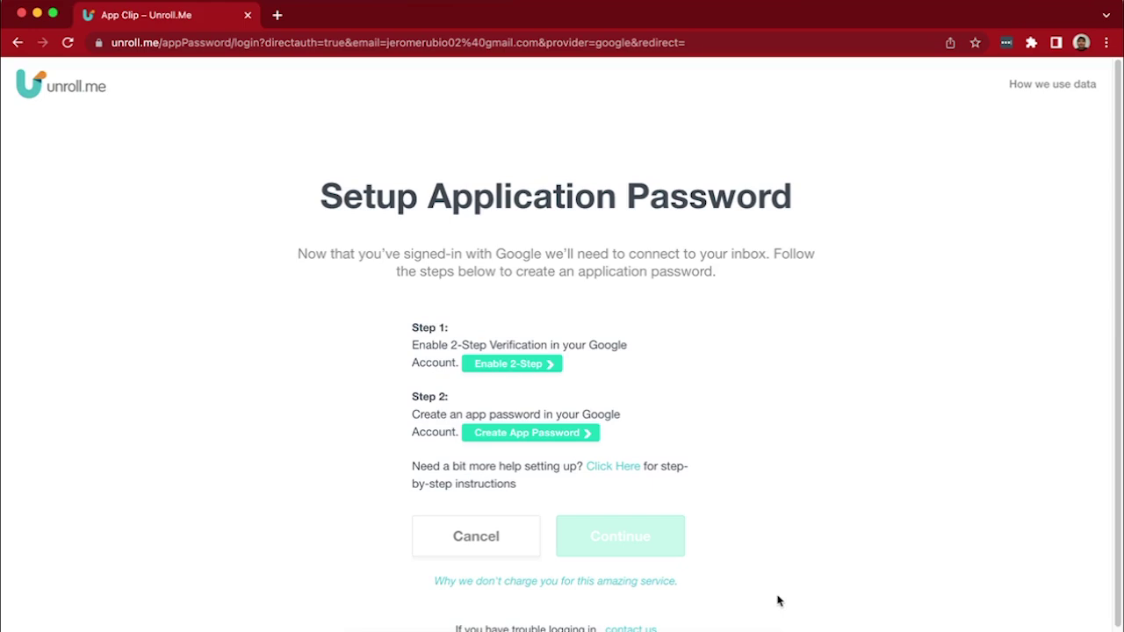
{"action": "left_click_drag", "start_coordinate": [412, 343], "coordinate": [550, 345]}
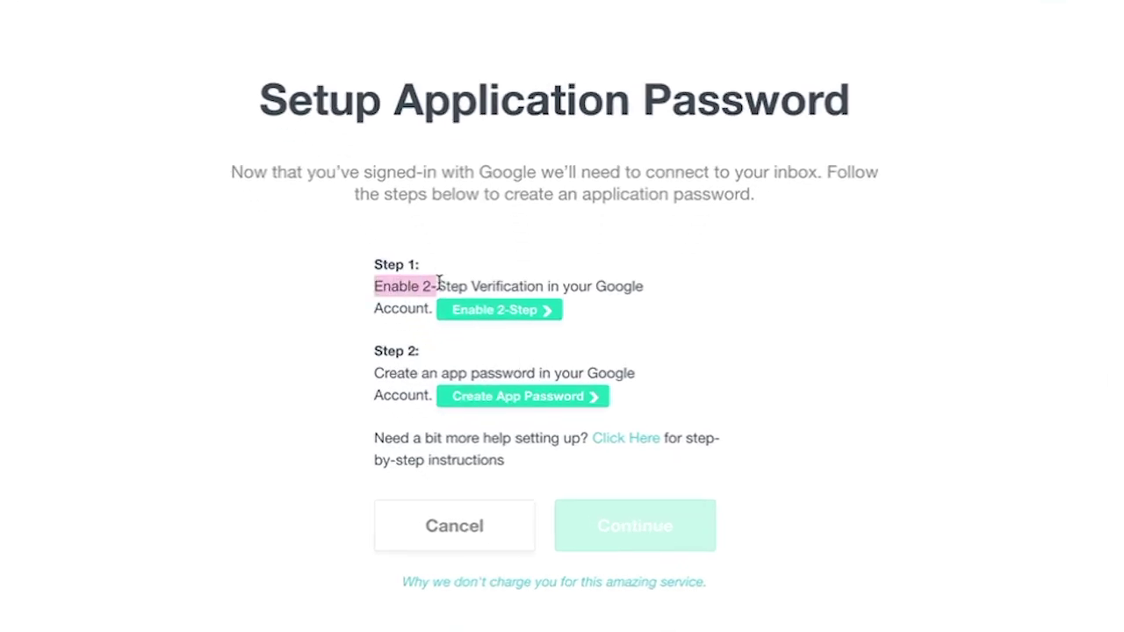
{"action": "left_click_drag", "start_coordinate": [546, 287], "coordinate": [623, 290]}
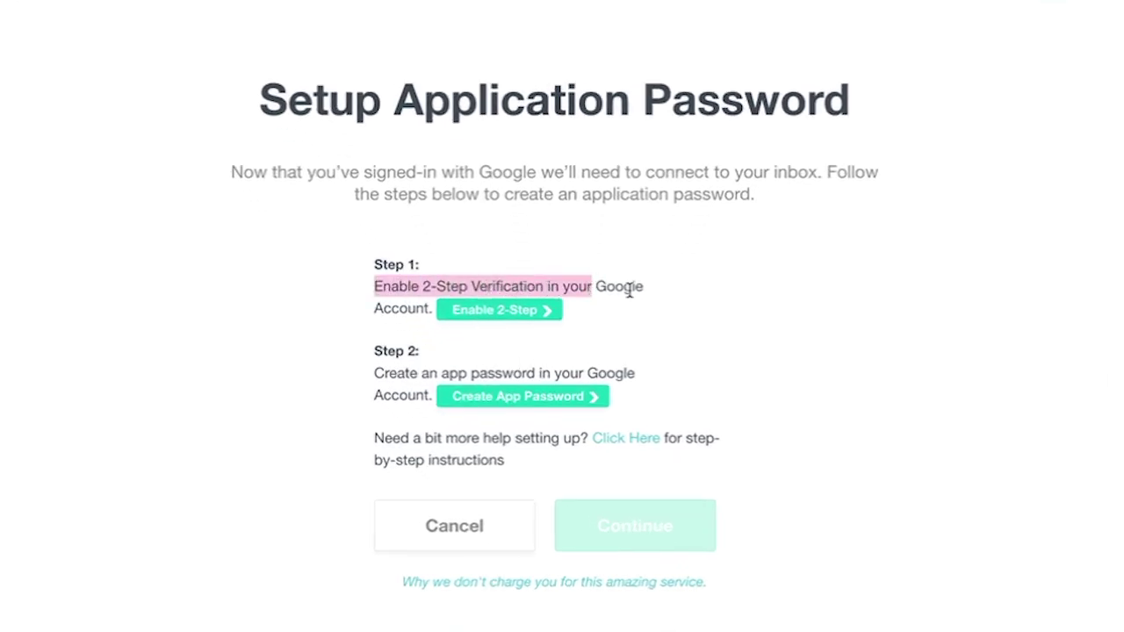
{"action": "left_click", "coordinate": [497, 314]}
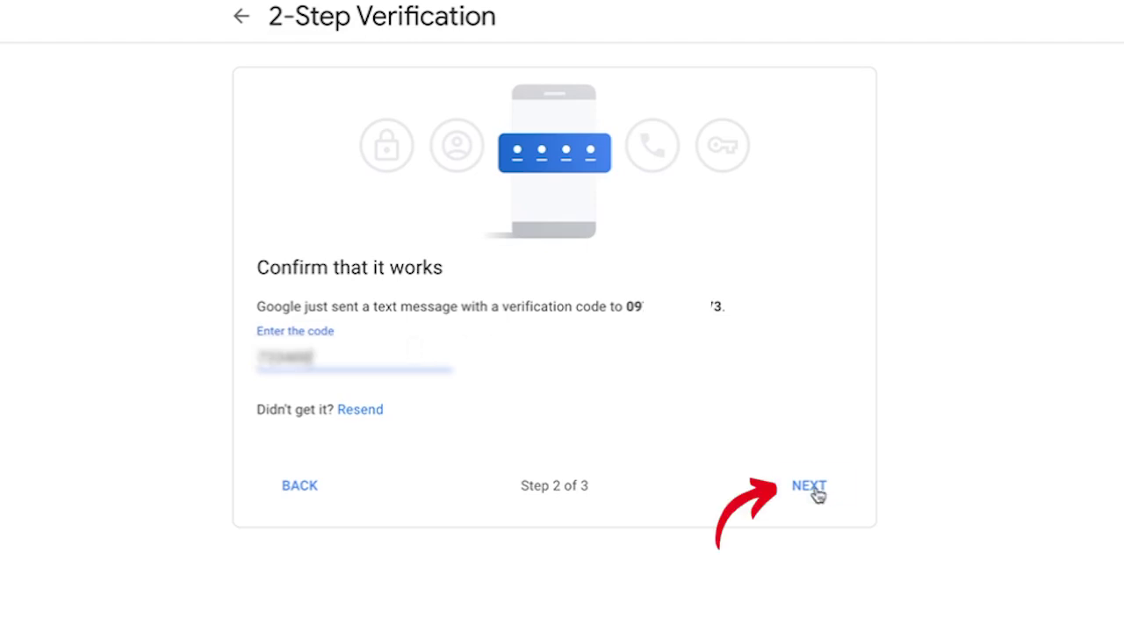
Confirm the texted code, turn on 2-Step Verification, and return to Unroll.Me's Setup Application Password tab.
{"action": "left_click", "coordinate": [810, 487]}
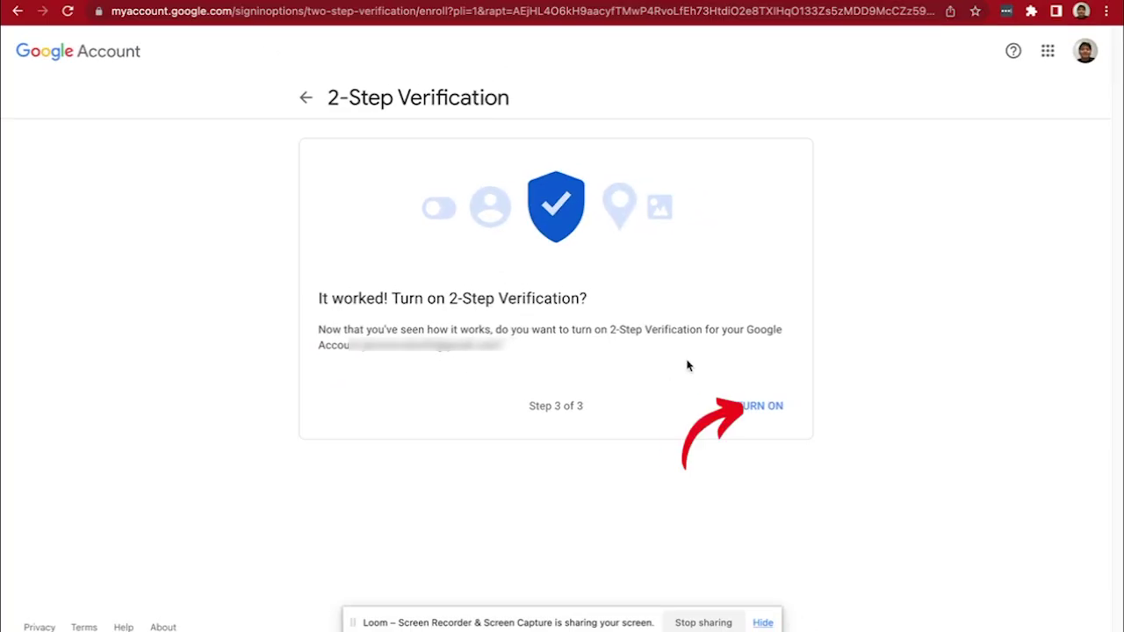
{"action": "left_click", "coordinate": [760, 406]}
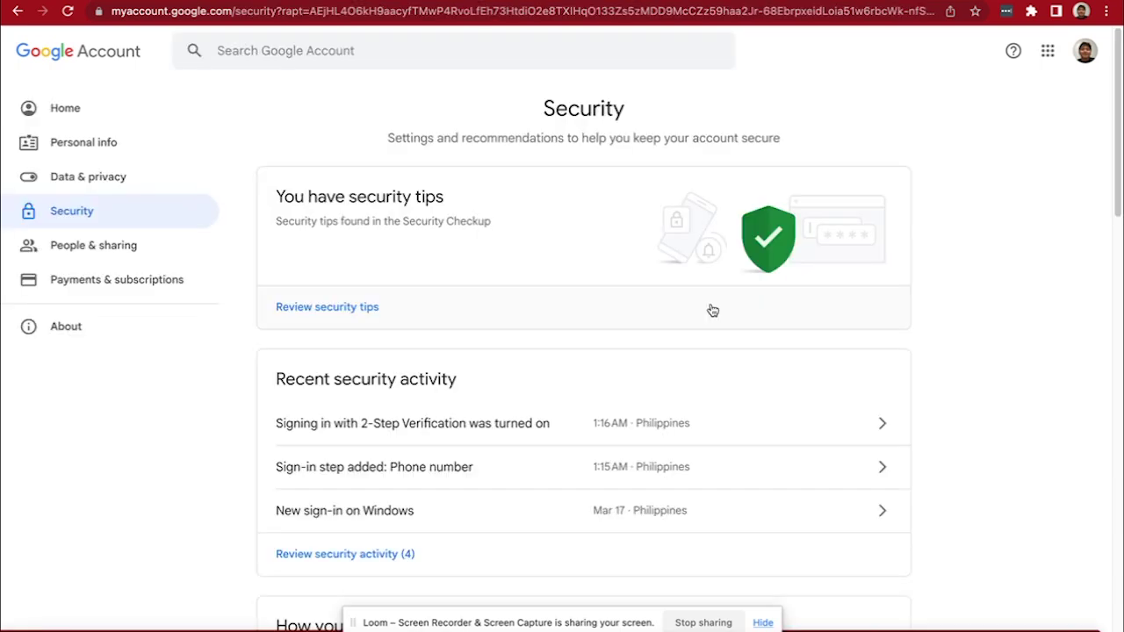
{"action": "left_click", "coordinate": [264, 2]}
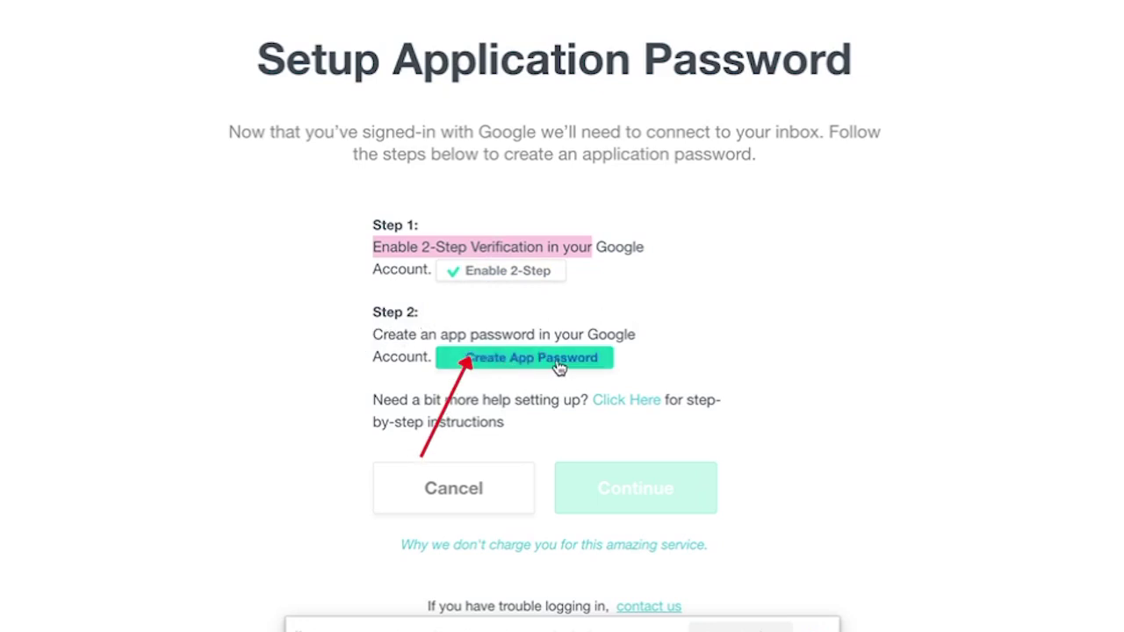
Generate a Google app password for the Mail app on a Mac device.
{"action": "left_click", "coordinate": [558, 367]}
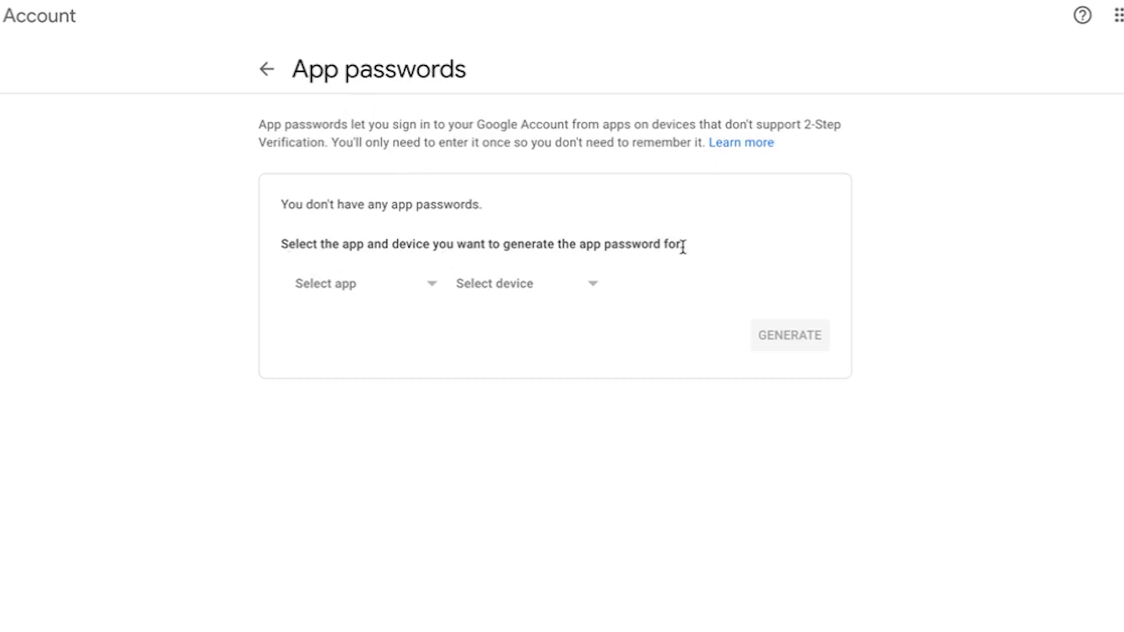
{"action": "left_click", "coordinate": [325, 290]}
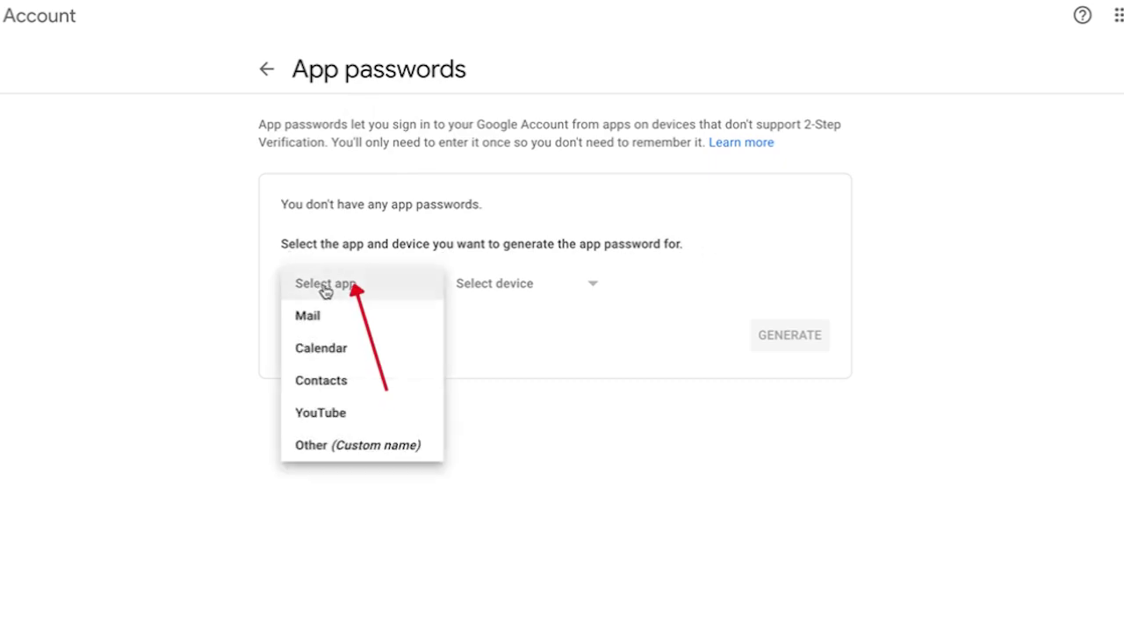
{"action": "left_click", "coordinate": [328, 316]}
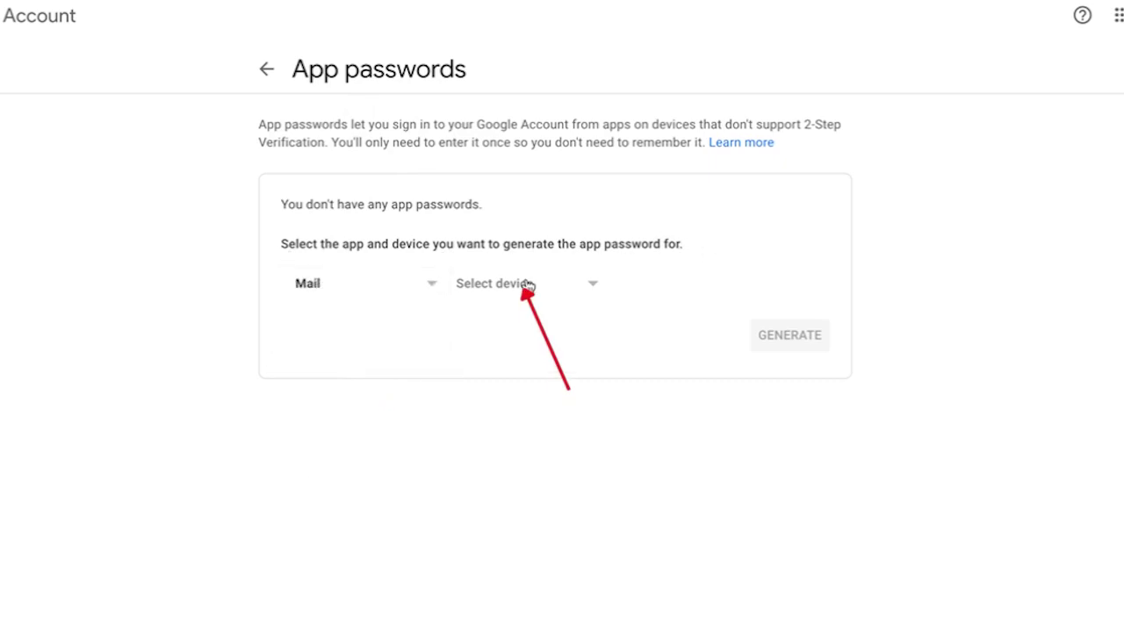
{"action": "left_click", "coordinate": [529, 286]}
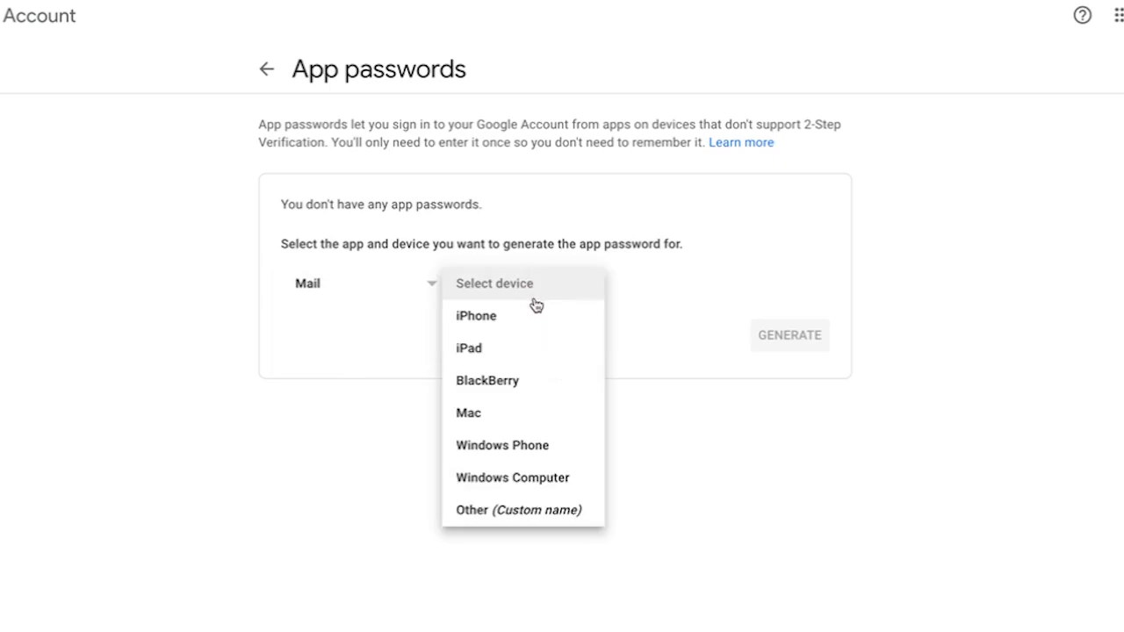
{"action": "left_click", "coordinate": [512, 413]}
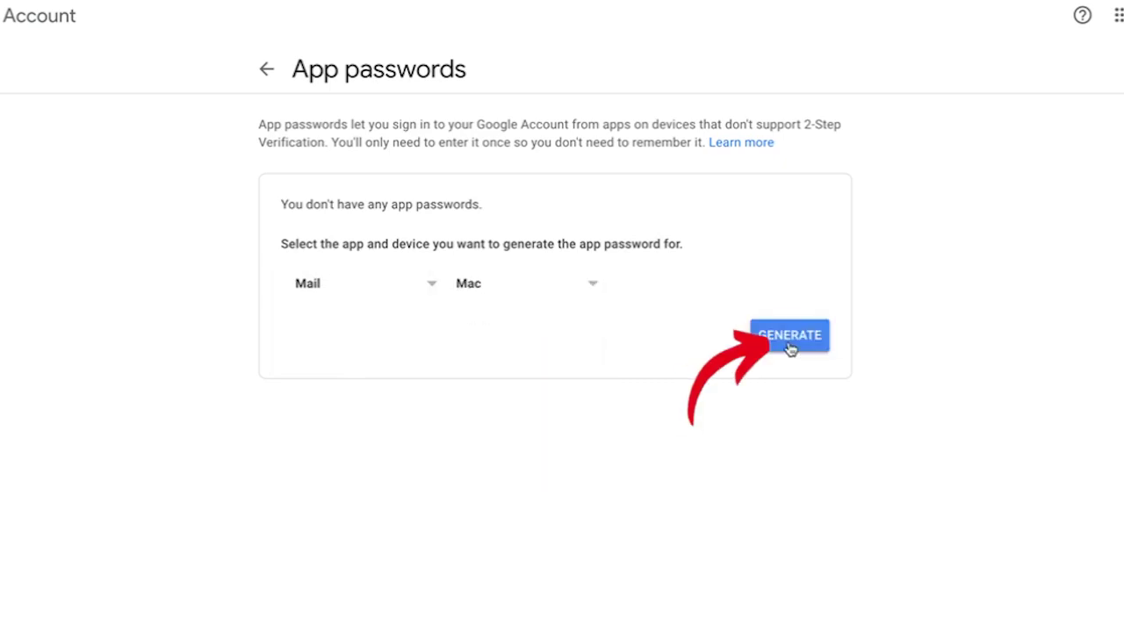
{"action": "left_click", "coordinate": [790, 346]}
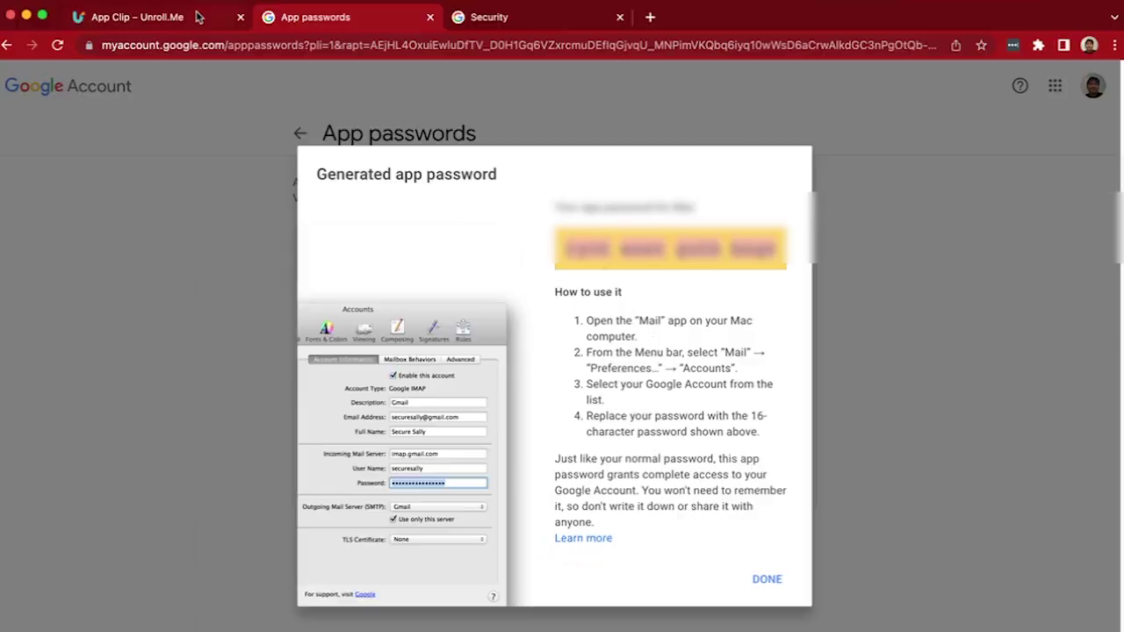
{"action": "left_click", "coordinate": [137, 17]}
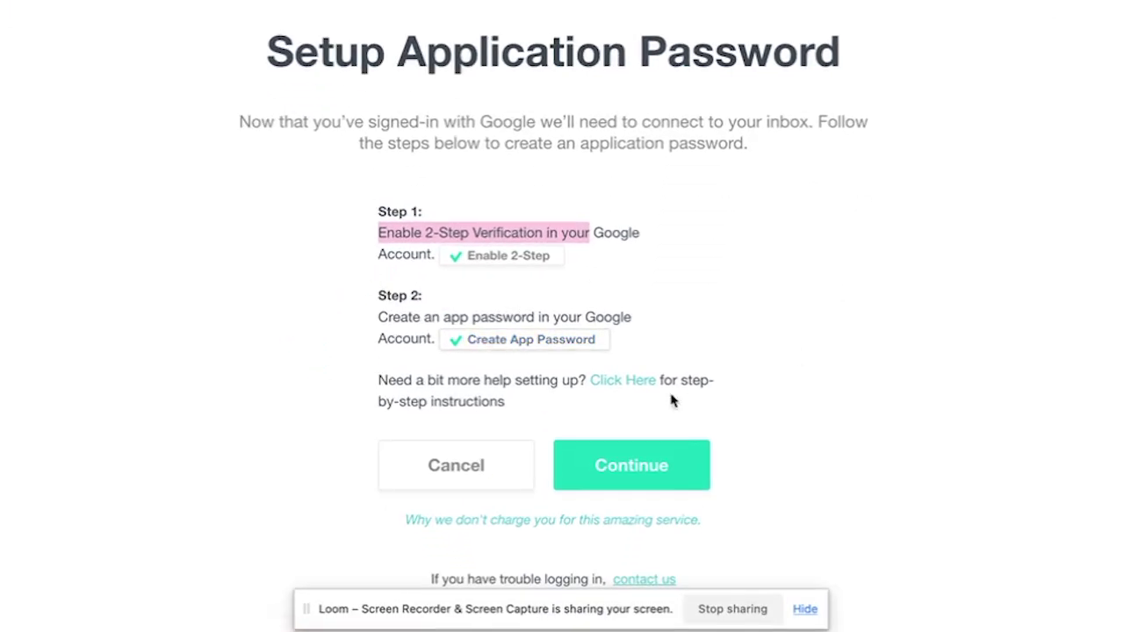
Paste the generated 16-digit Google app password to connect the Gmail inbox.
{"action": "left_click", "coordinate": [631, 465]}
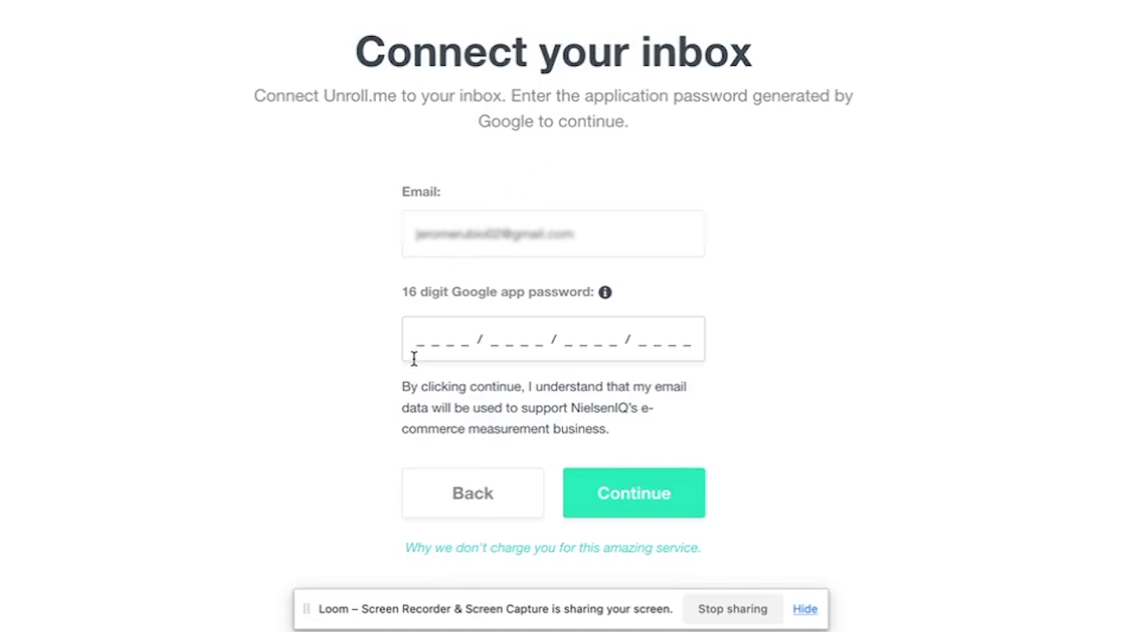
{"action": "key", "text": "ctrl+v"}
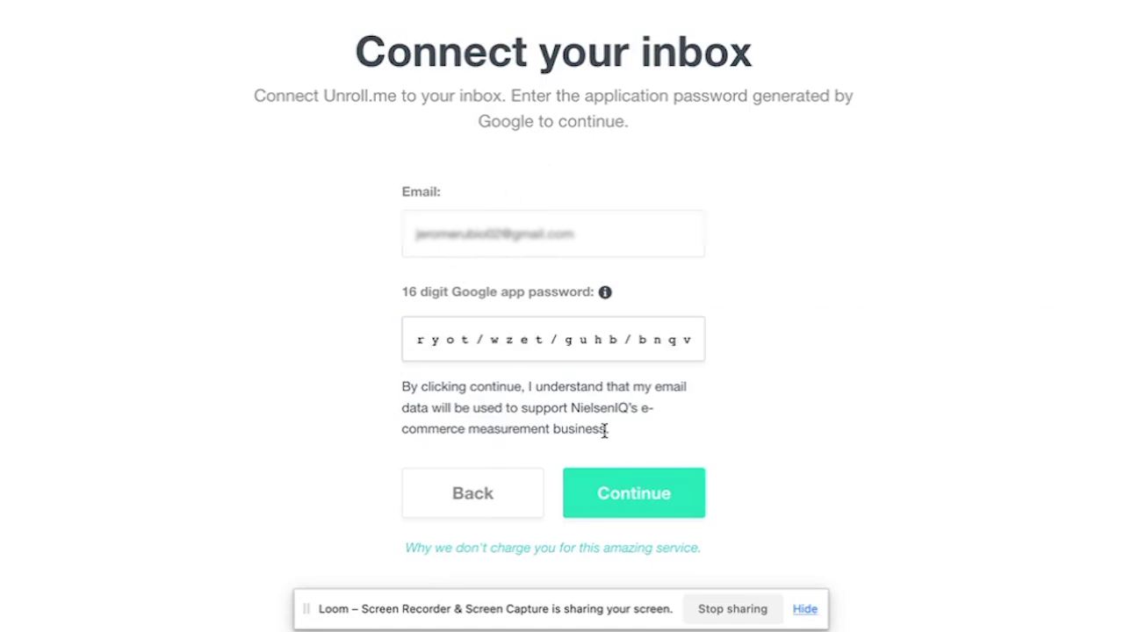
{"action": "left_click", "coordinate": [627, 484]}
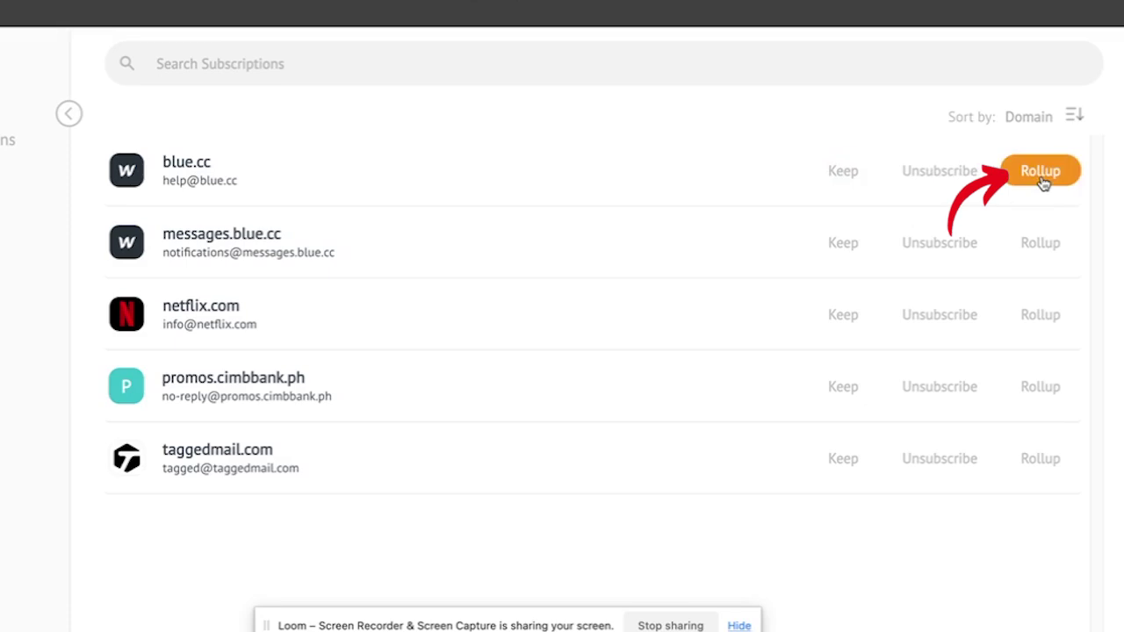
Keep the blue.cc subscription and confirm it appears under Subscriptions > Kept.
{"action": "left_click", "coordinate": [830, 176]}
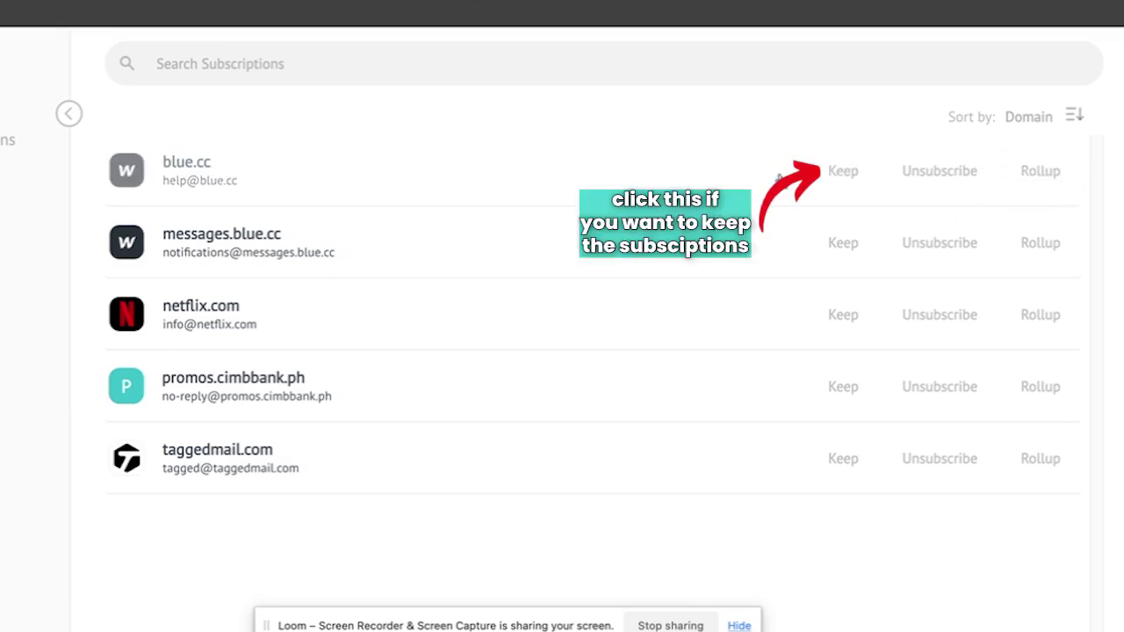
{"action": "left_click", "coordinate": [848, 171]}
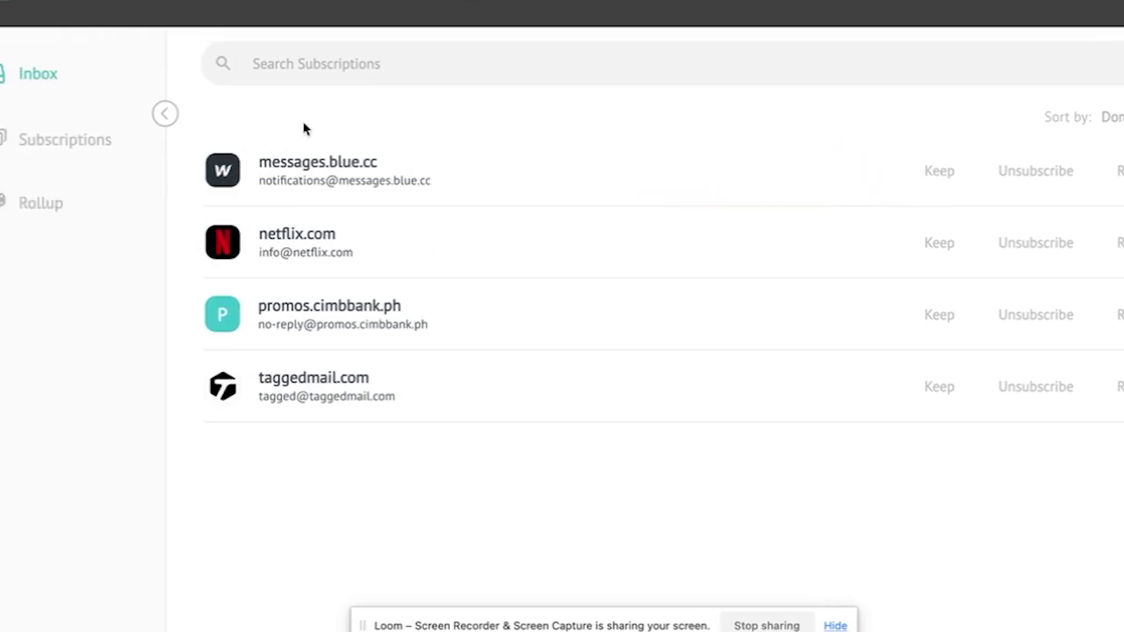
{"action": "left_click", "coordinate": [77, 145]}
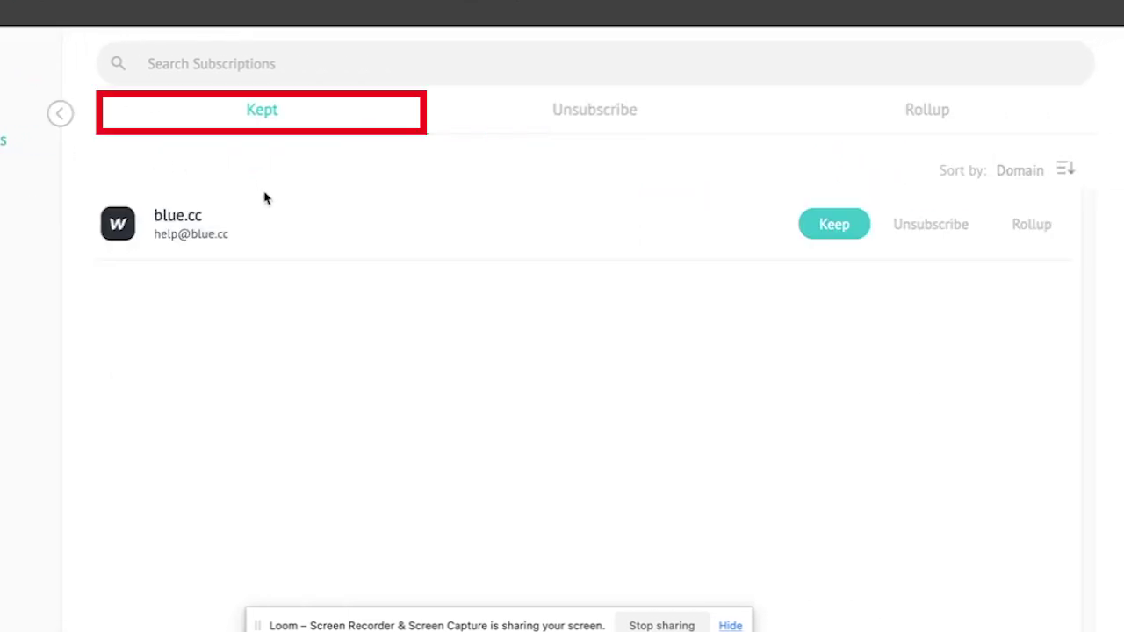
{"action": "left_click", "coordinate": [79, 83]}
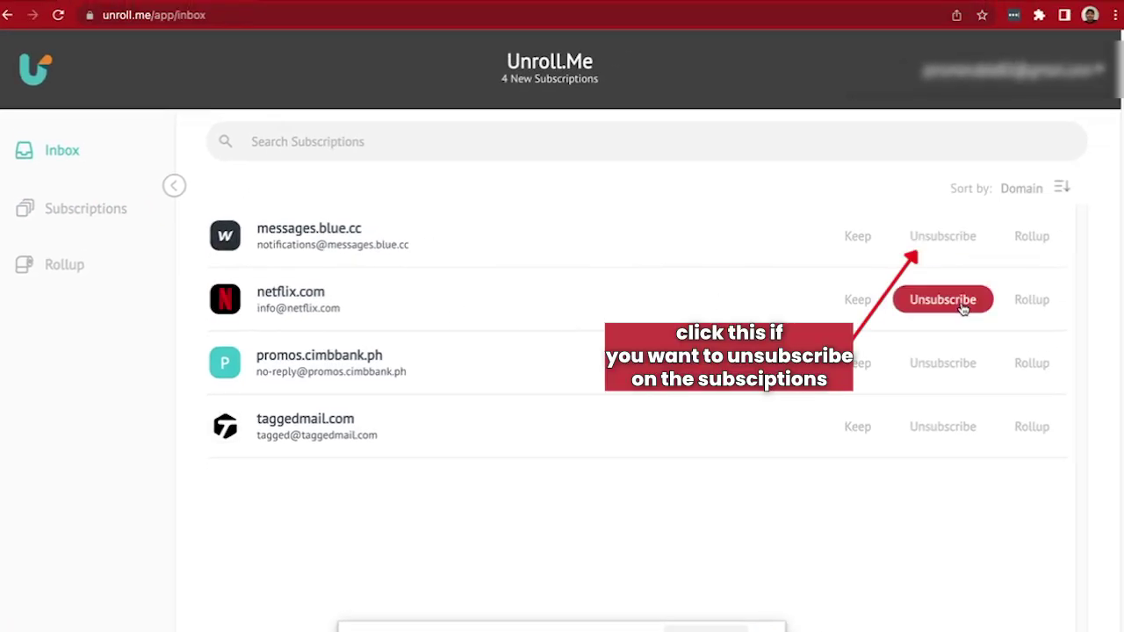
Unsubscribe from messages.blue.cc and confirm it is listed as unsubscribed.
{"action": "left_click", "coordinate": [949, 242]}
{"action": "left_click", "coordinate": [98, 219]}
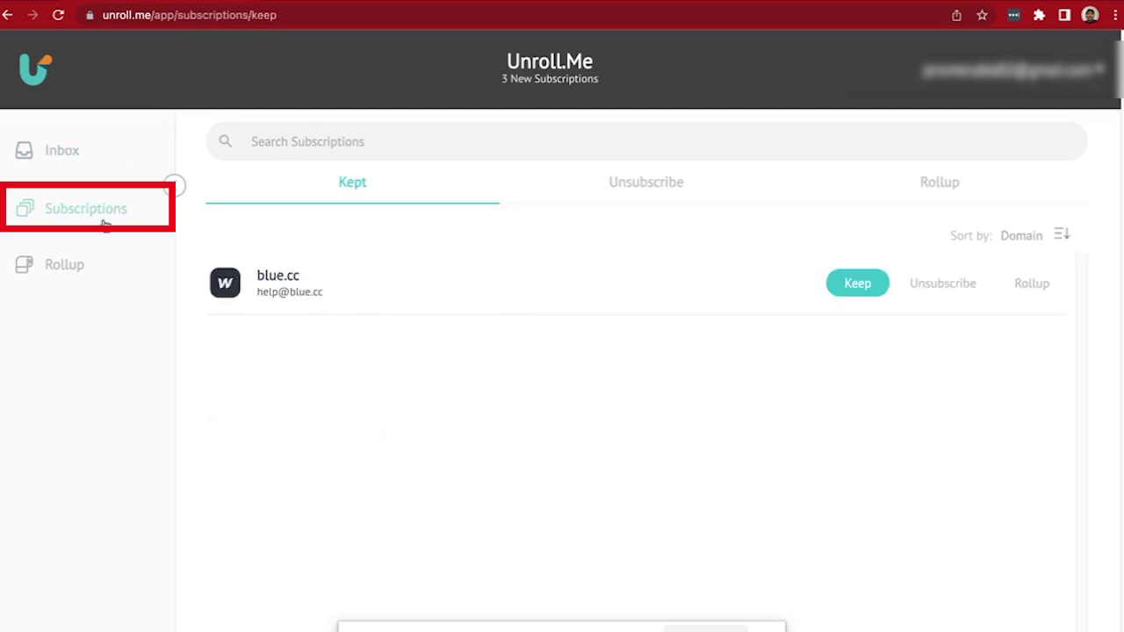
{"action": "left_click", "coordinate": [646, 183]}
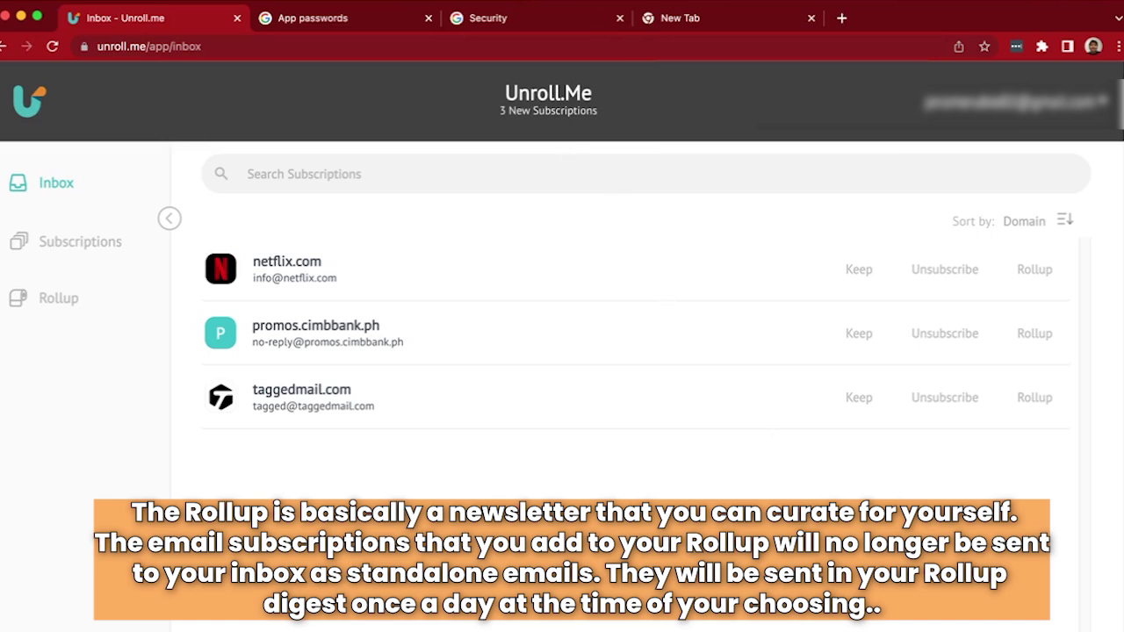
Review the Subscriptions page and its Rollup tab before returning to the Inbox.
{"action": "left_click", "coordinate": [76, 247]}
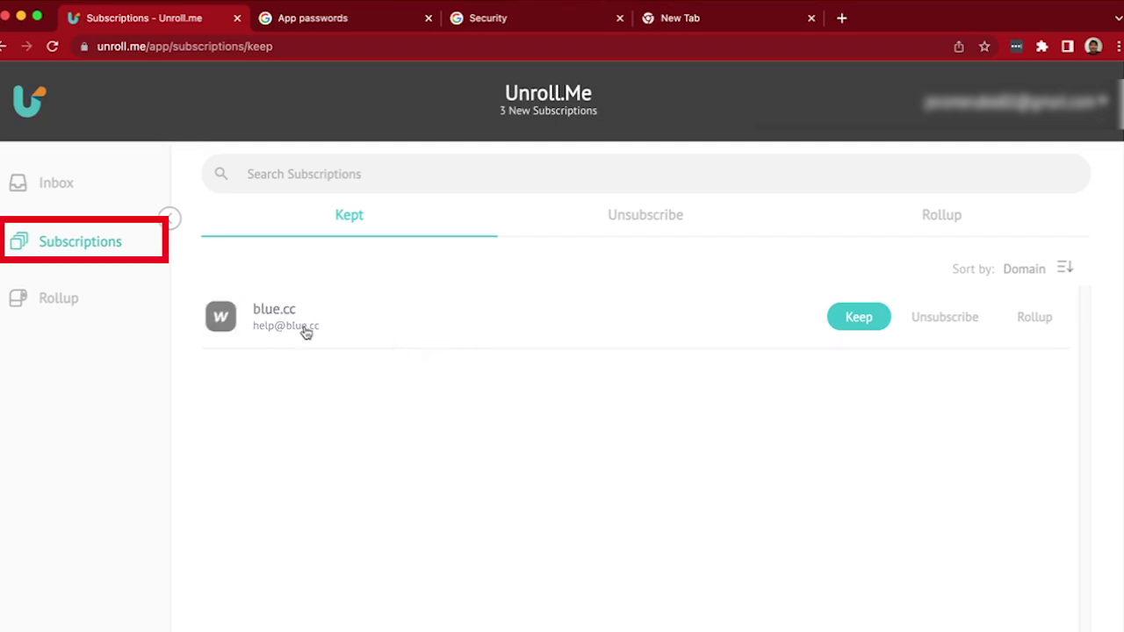
{"action": "left_click", "coordinate": [954, 223]}
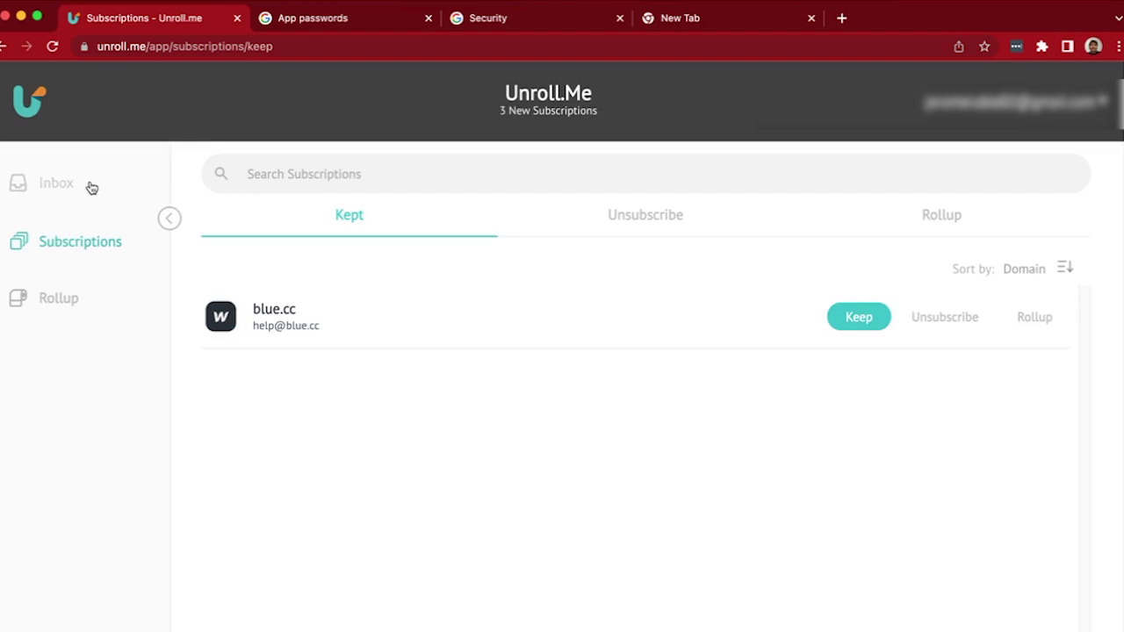
{"action": "left_click", "coordinate": [87, 186]}
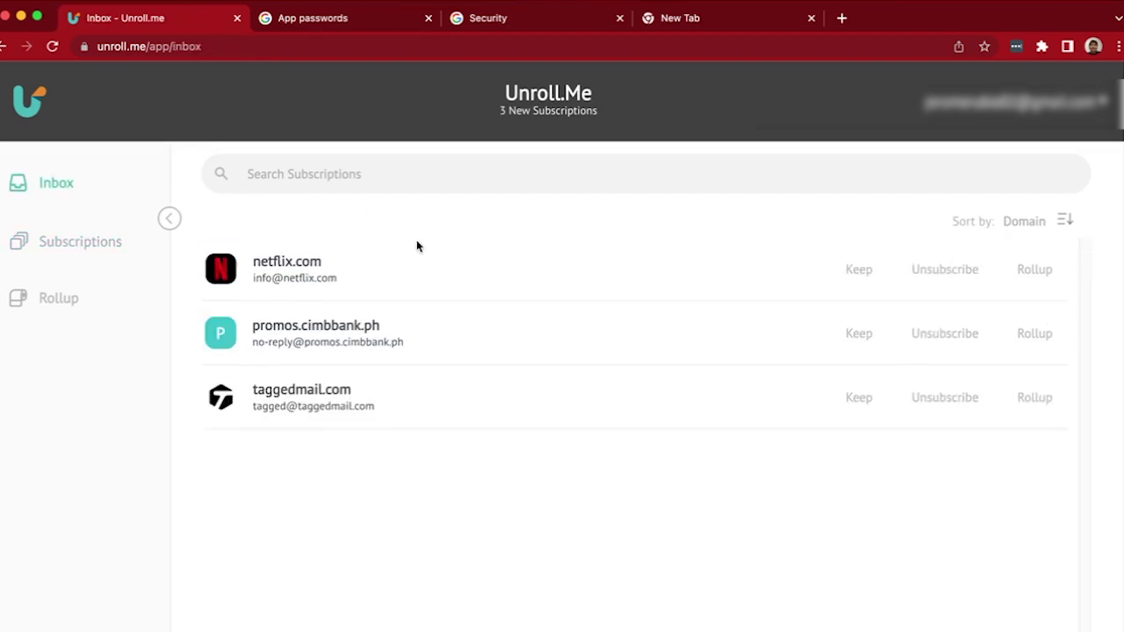
Unsubscribe from netflix.com, promos.cimbbank.ph and taggedmail.com.
{"action": "left_click", "coordinate": [943, 276]}
{"action": "left_click", "coordinate": [944, 275]}
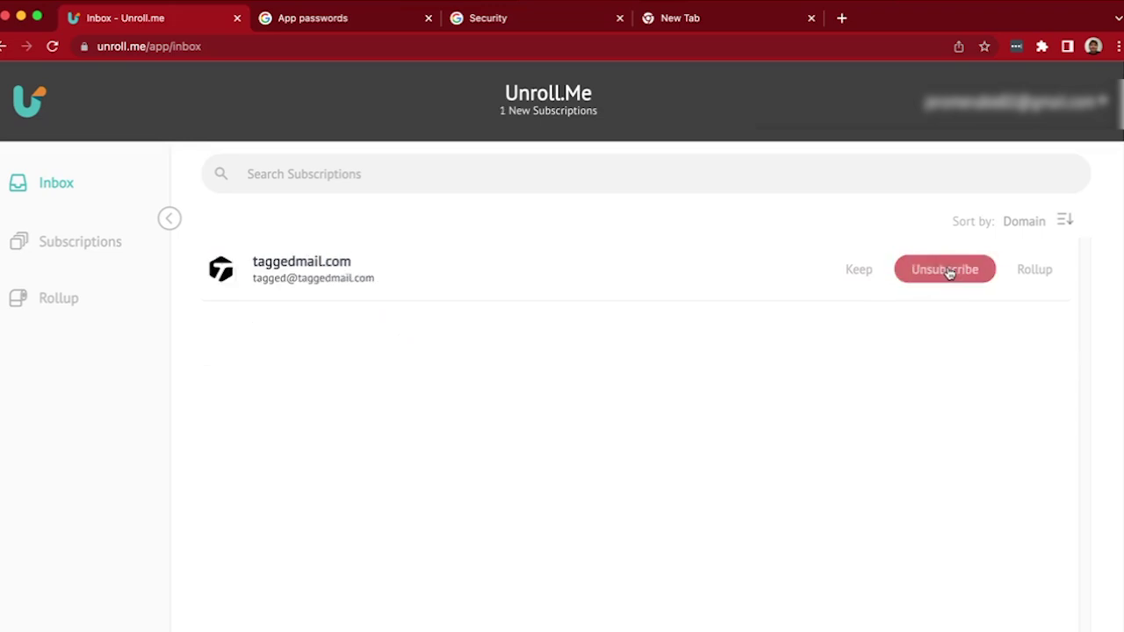
{"action": "left_click", "coordinate": [946, 274]}
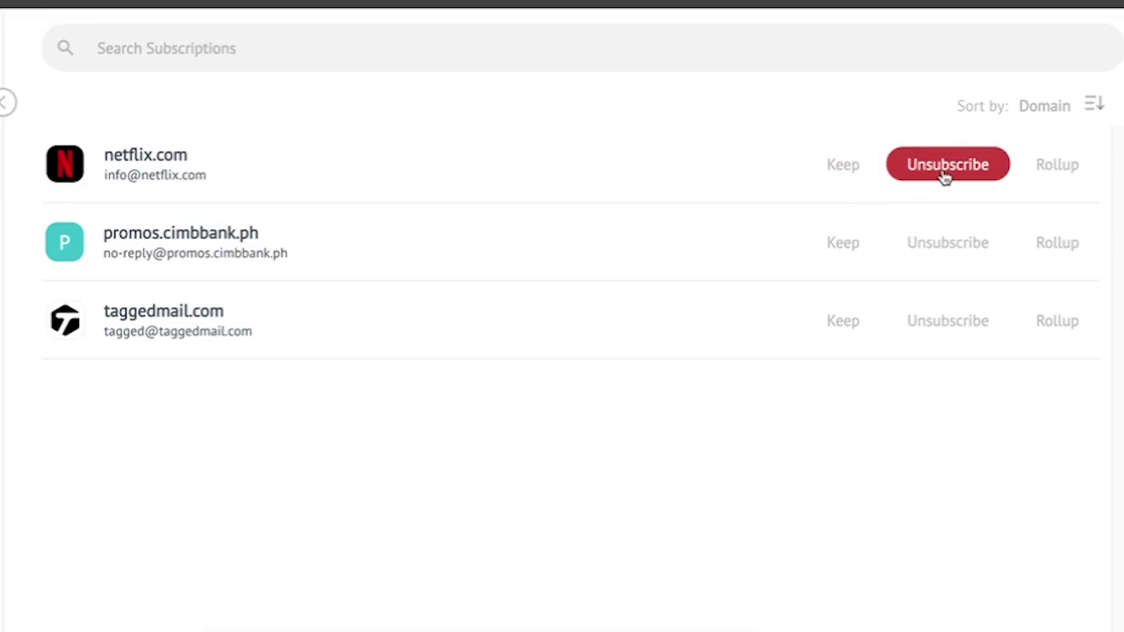
{"action": "left_click", "coordinate": [945, 171]}
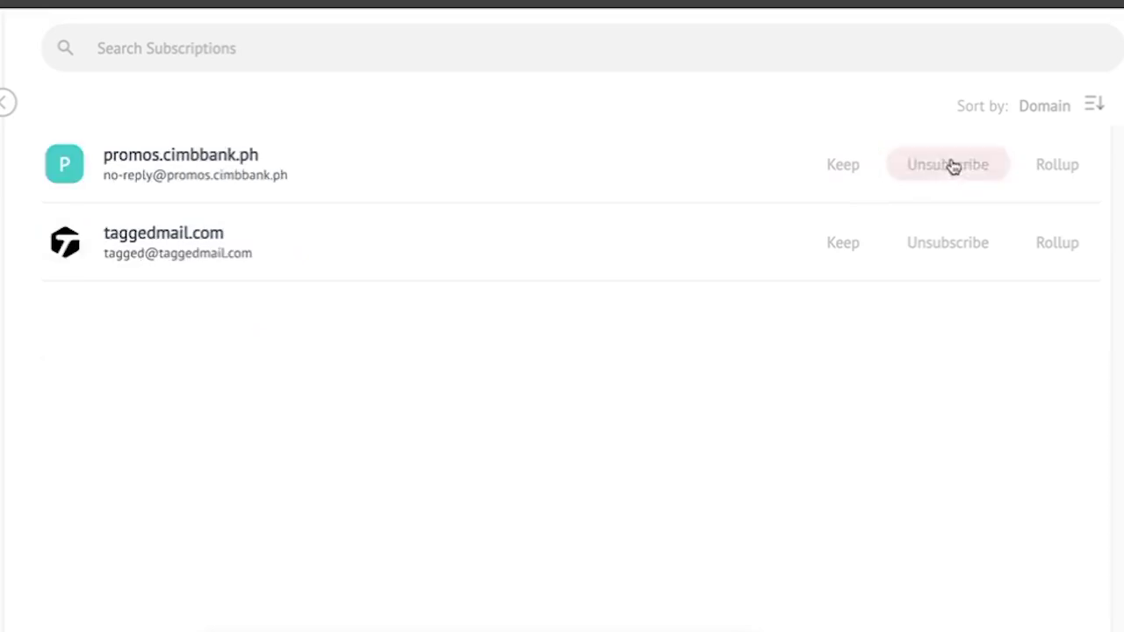
{"action": "left_click", "coordinate": [954, 168]}
{"action": "left_click", "coordinate": [954, 168]}
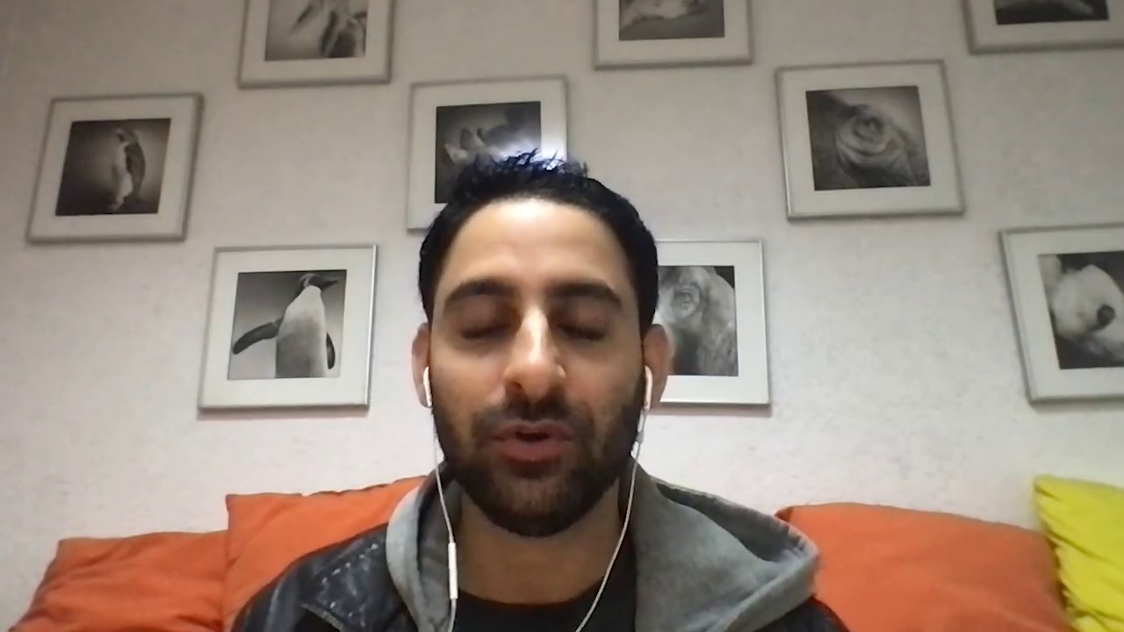